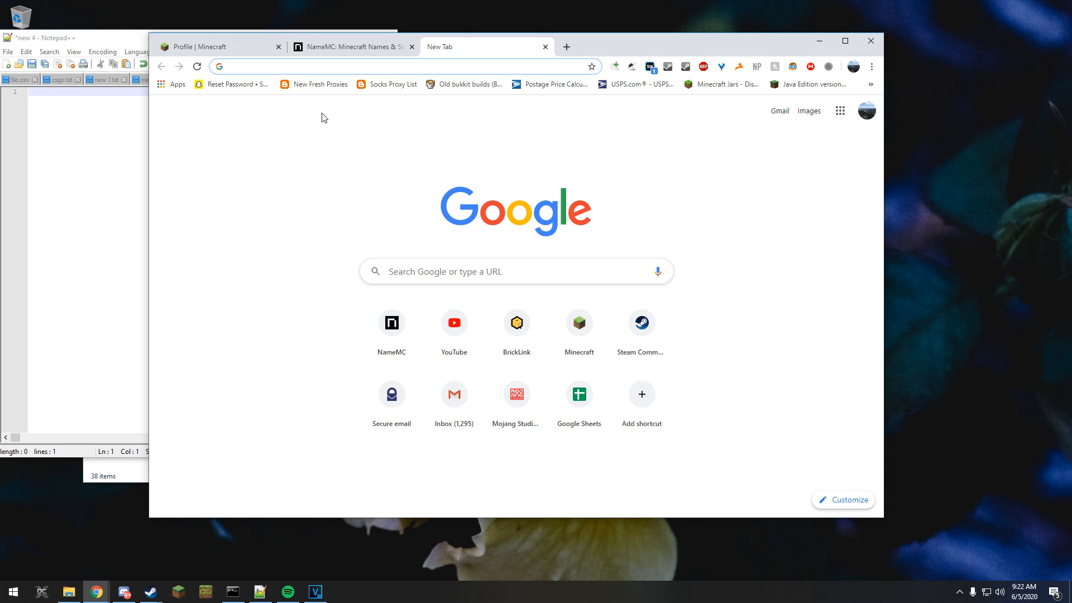
pyautogui.write('5 letter words')
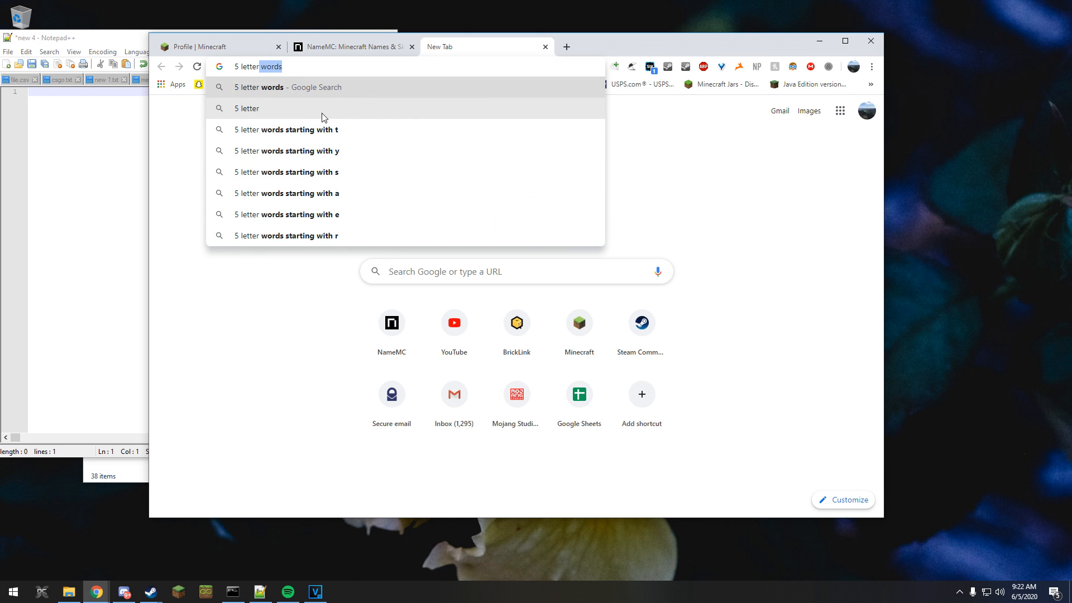
# - Run the Google search for '5 letter words' in Chrome
pyautogui.press('Return')
# - Copy the full five-letter word list, aahed through zymes, and bring Notepad++ forward
pyautogui.click(369, 394)
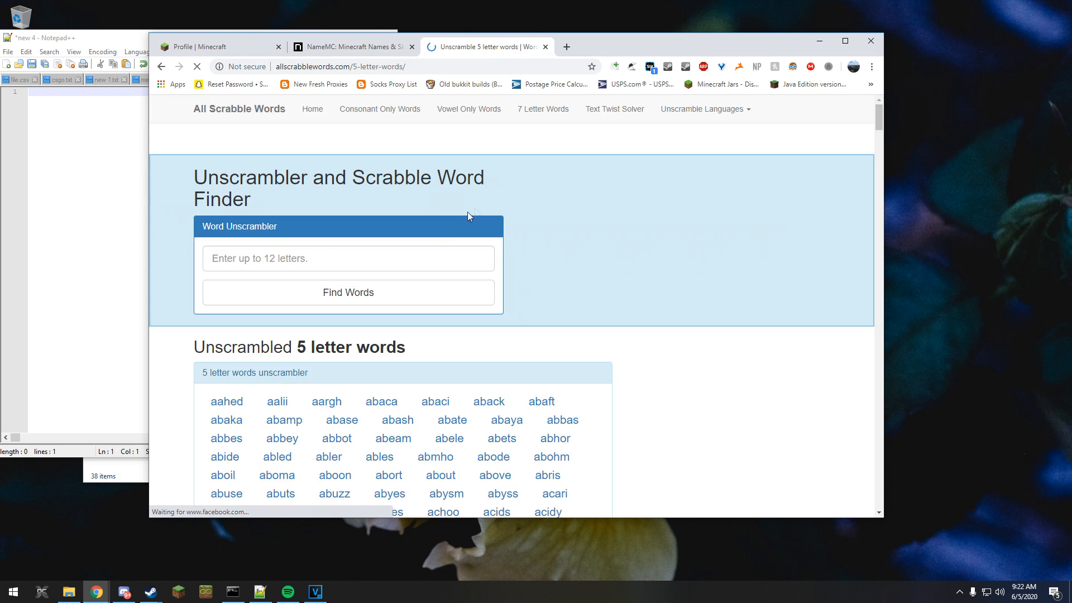
pyautogui.scroll(-1, 455, 220)
pyautogui.scroll(-3, 585, 363)
pyautogui.moveTo(207, 377)
pyautogui.mouseDown()
pyautogui.moveTo(596, 363)
pyautogui.moveTo(584, 399)
pyautogui.mouseUp()
pyautogui.scroll(-10, 591, 363)
pyautogui.scroll(-10, 590, 369)
pyautogui.scroll(-12, 587, 394)
pyautogui.scroll(-10, 585, 399)
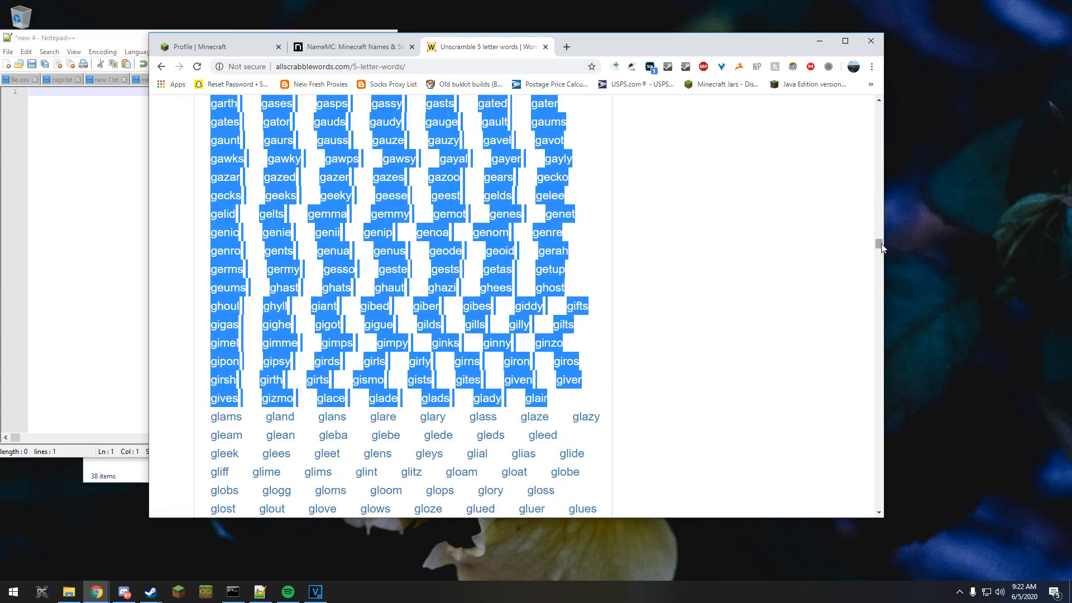
pyautogui.moveTo(879, 246); pyautogui.dragTo(878, 502)
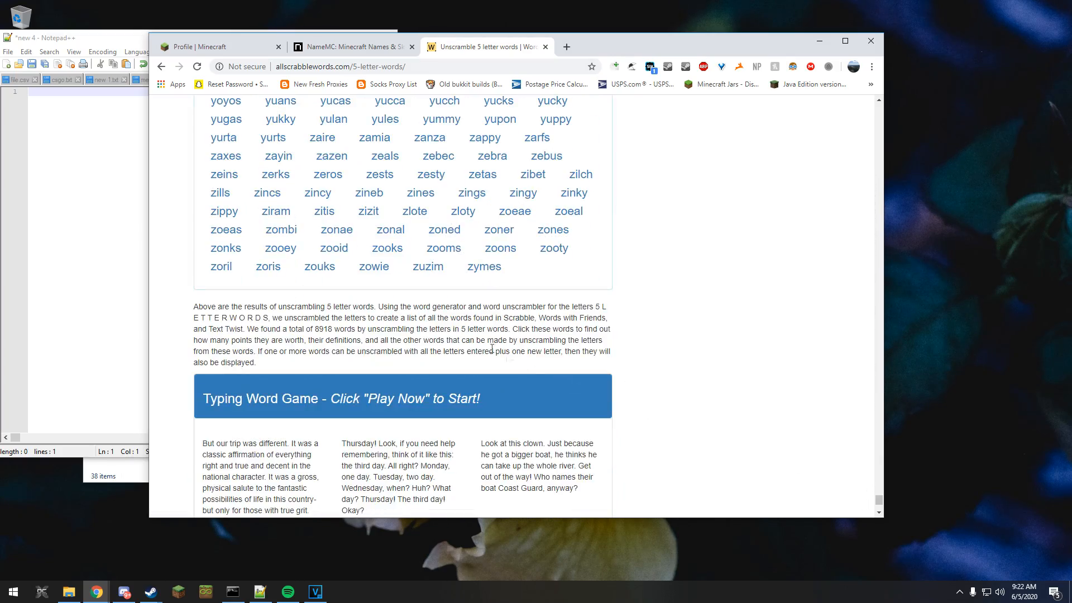
pyautogui.keyDown('shift'); pyautogui.click(529, 276); pyautogui.keyUp('shift')
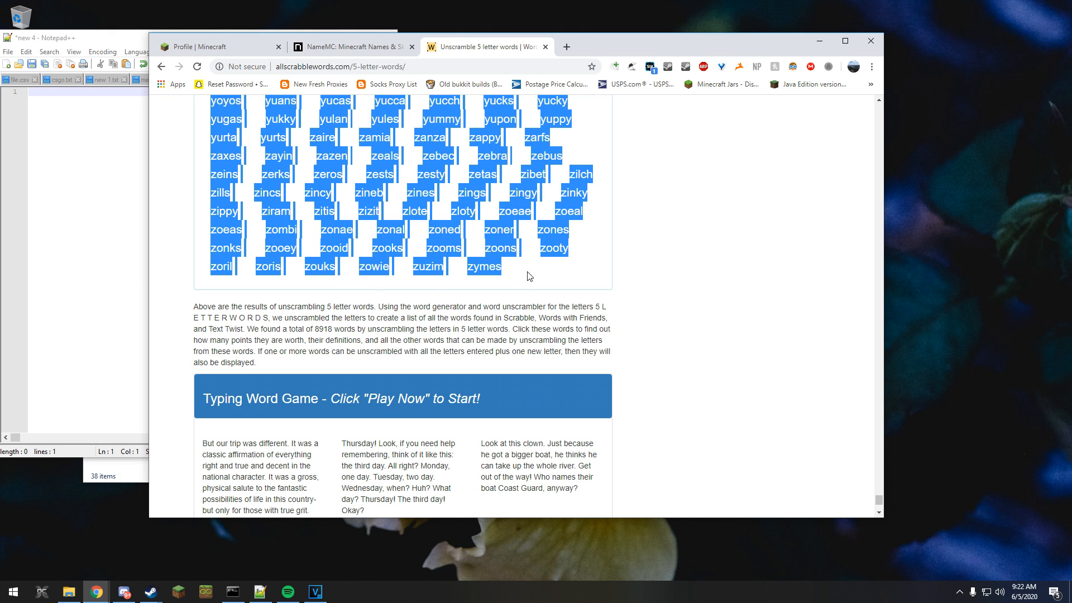
pyautogui.hotkey('ctrl', 'c')
pyautogui.click(76, 192)
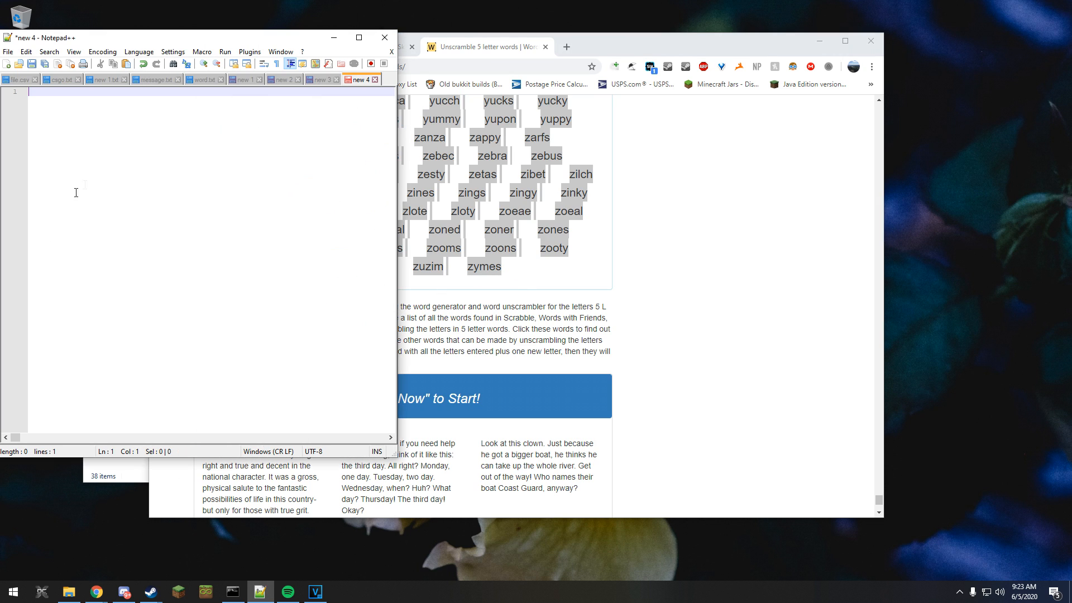
# - Paste the word list into the empty Notepad++ document as one long line
pyautogui.hotkey('ctrl', 'v')
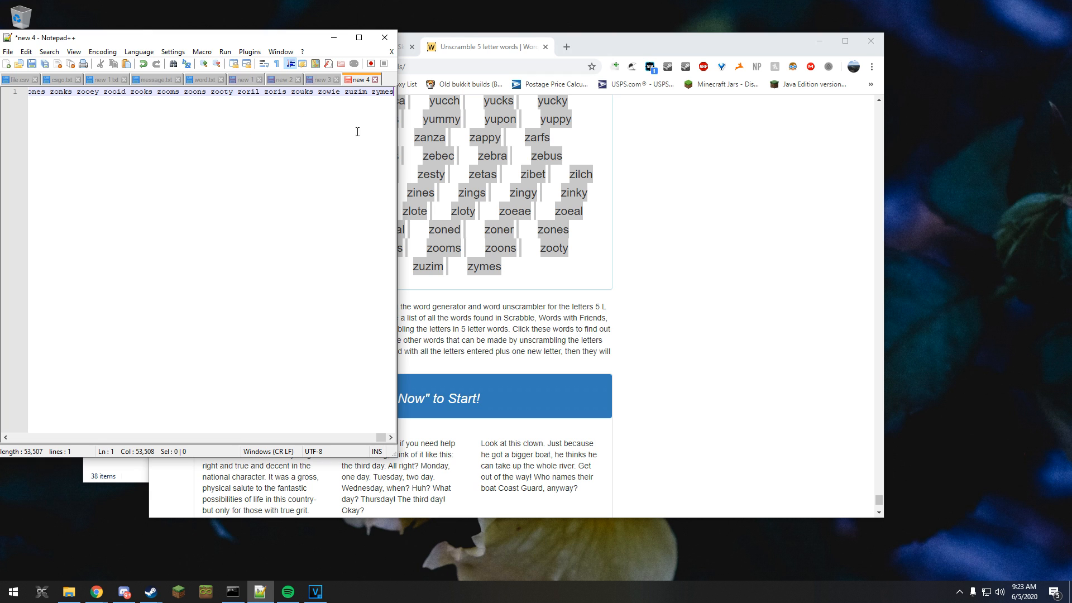
# - Replace every space with \n in Extended mode, giving one word per line (8,917 replacements)
pyautogui.hotkey('ctrl', 'f')
pyautogui.click(255, 165)
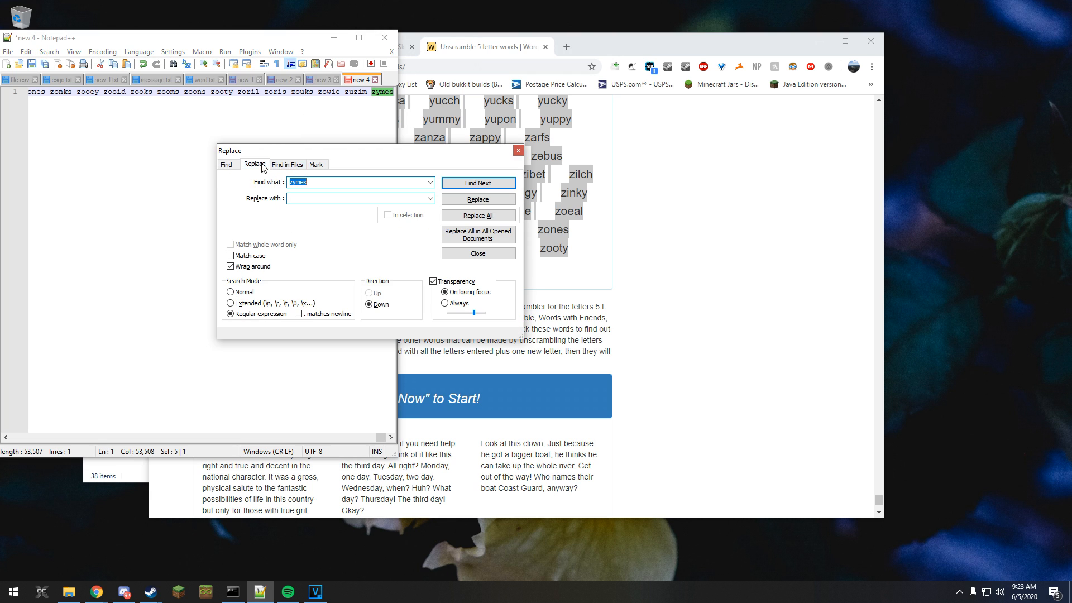
pyautogui.press('BackSpace')
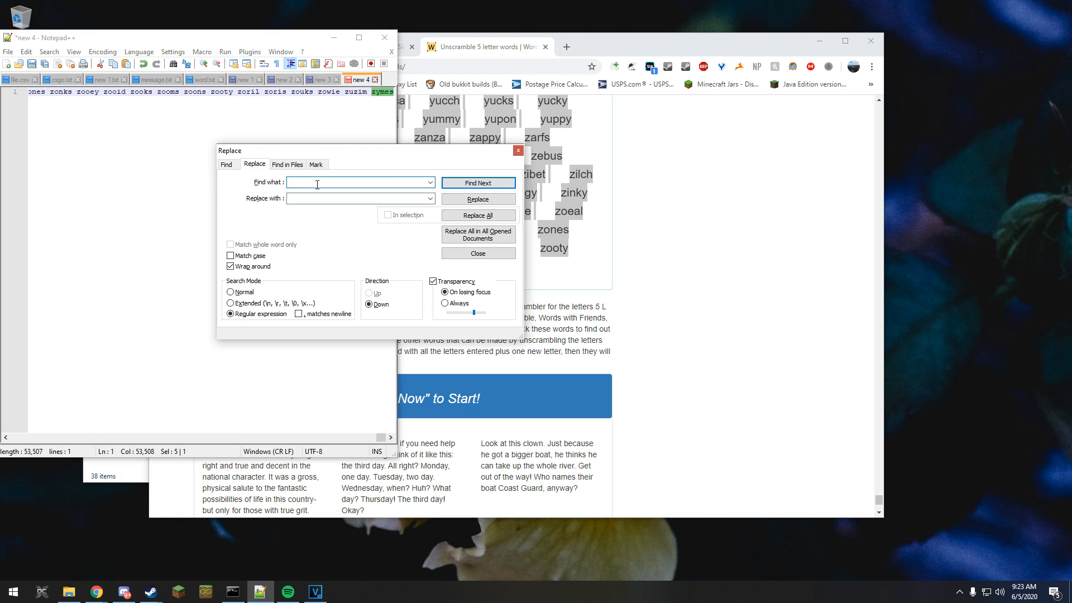
pyautogui.click(294, 198)
pyautogui.write('\\n')
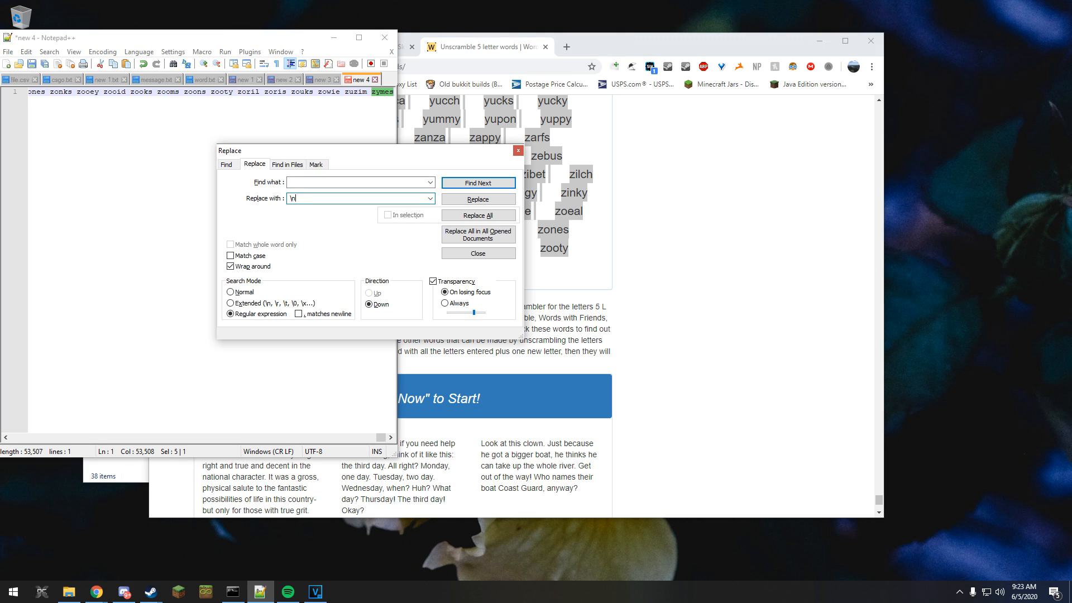
pyautogui.click(275, 303)
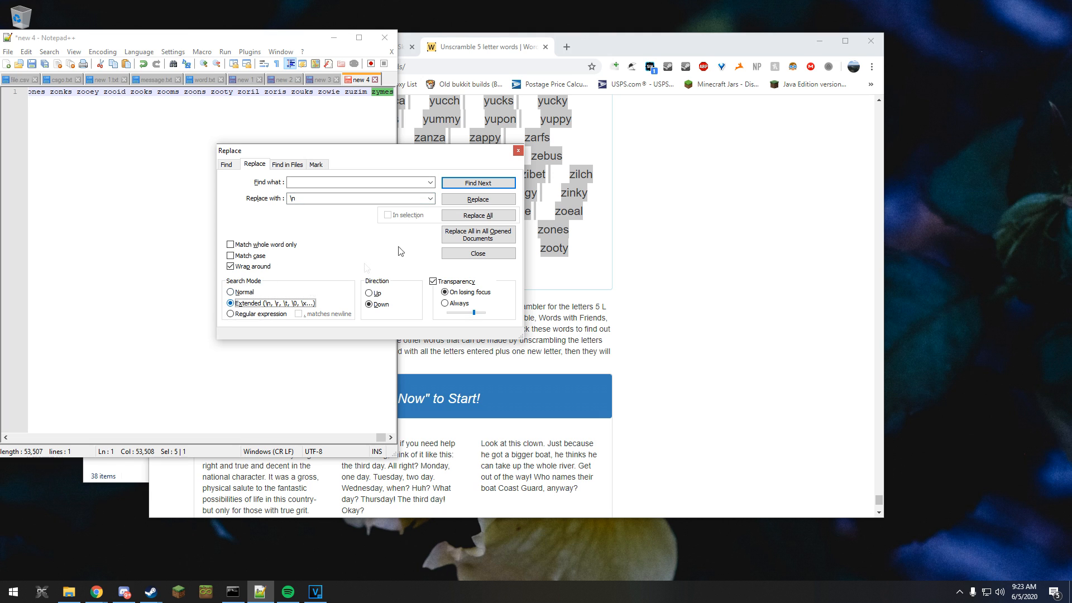
pyautogui.click(488, 216)
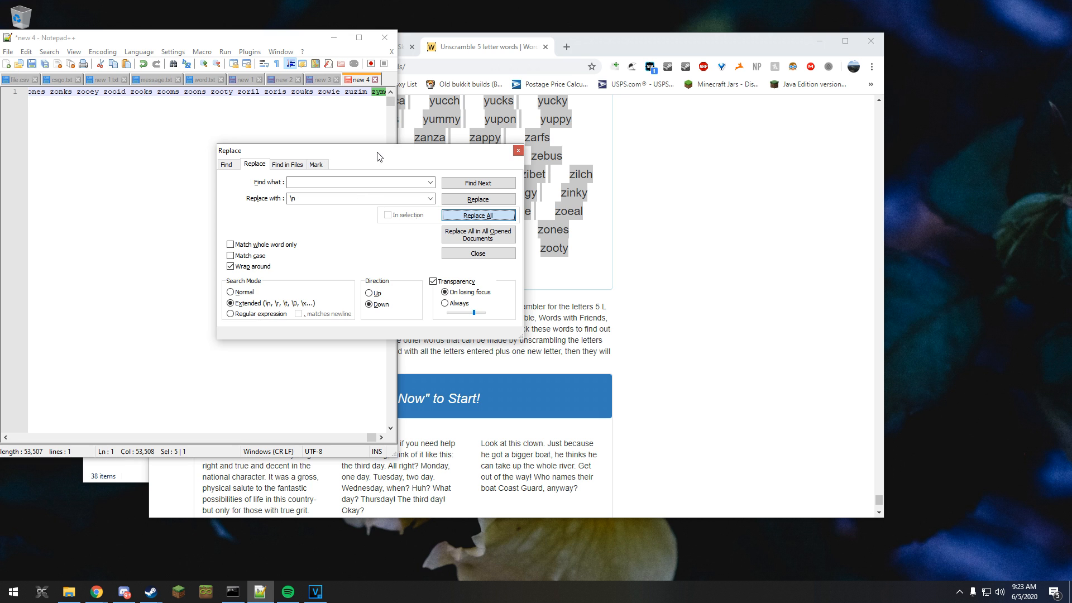
# - Return to the top of the word list, pick the word abaka and switch to the browser
pyautogui.moveTo(382, 156); pyautogui.dragTo(691, 135)
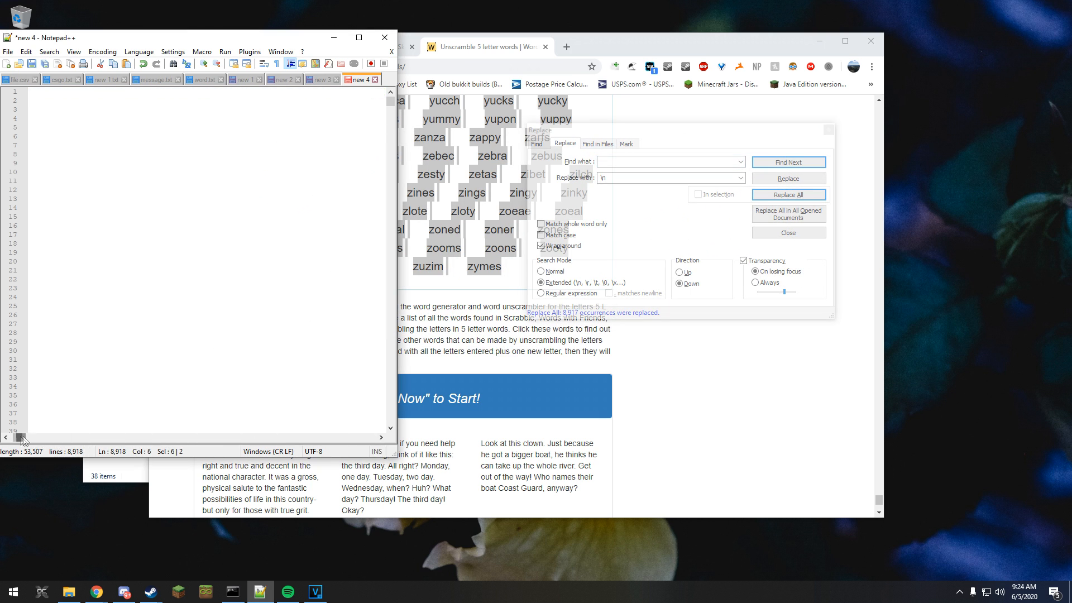
pyautogui.click(10, 436)
pyautogui.moveTo(390, 99); pyautogui.dragTo(390, 98)
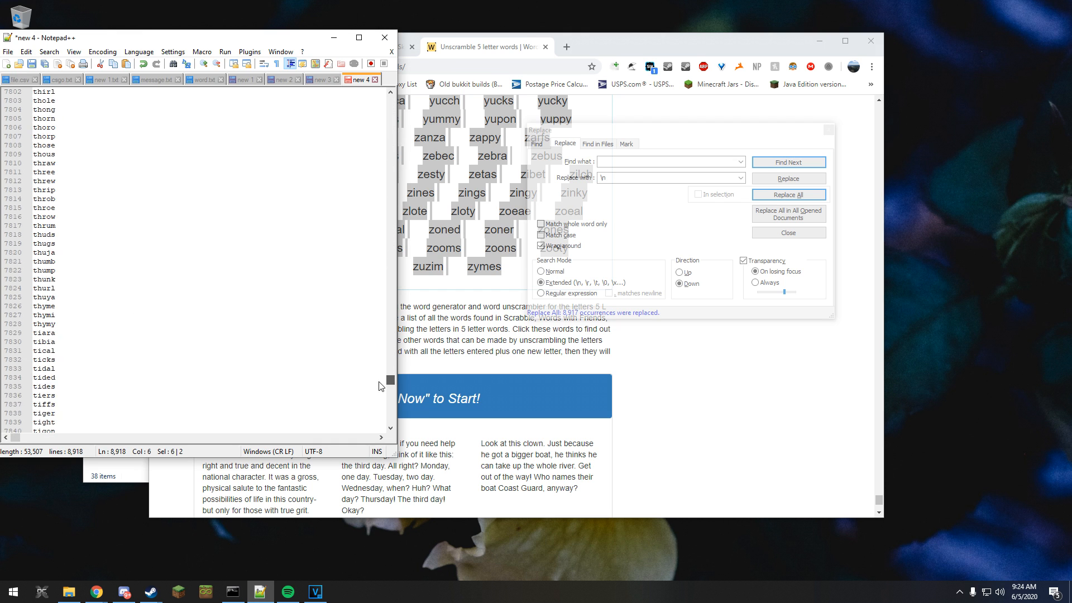
pyautogui.click(39, 154)
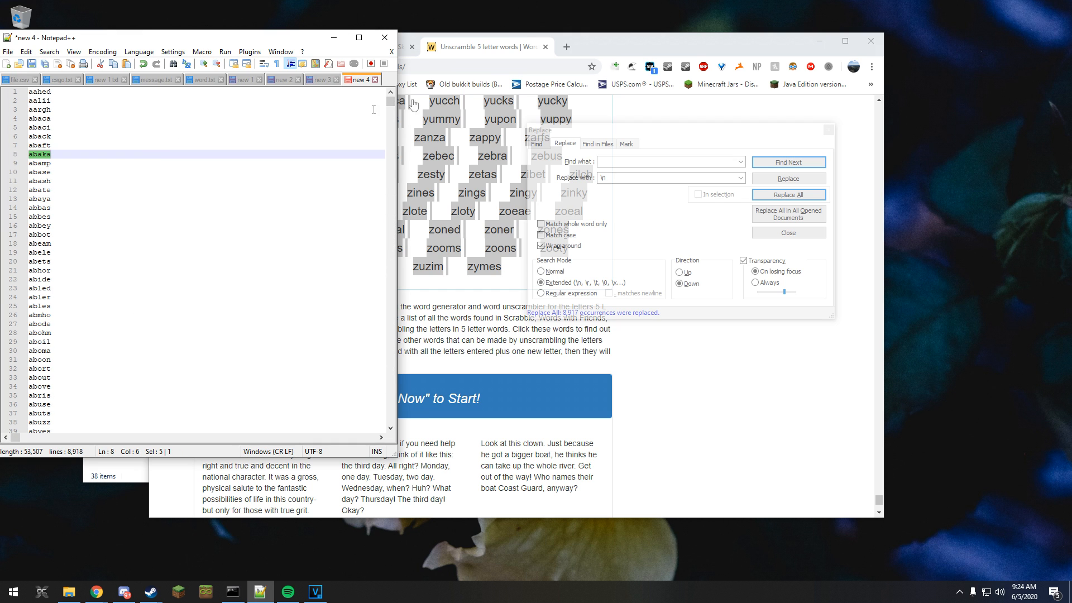
pyautogui.click(590, 41)
# - Search NameMC for abaka, see it unavailable, and return to the Notepad++ Replace window
pyautogui.click(352, 48)
pyautogui.click(502, 136)
pyautogui.write('abaka')
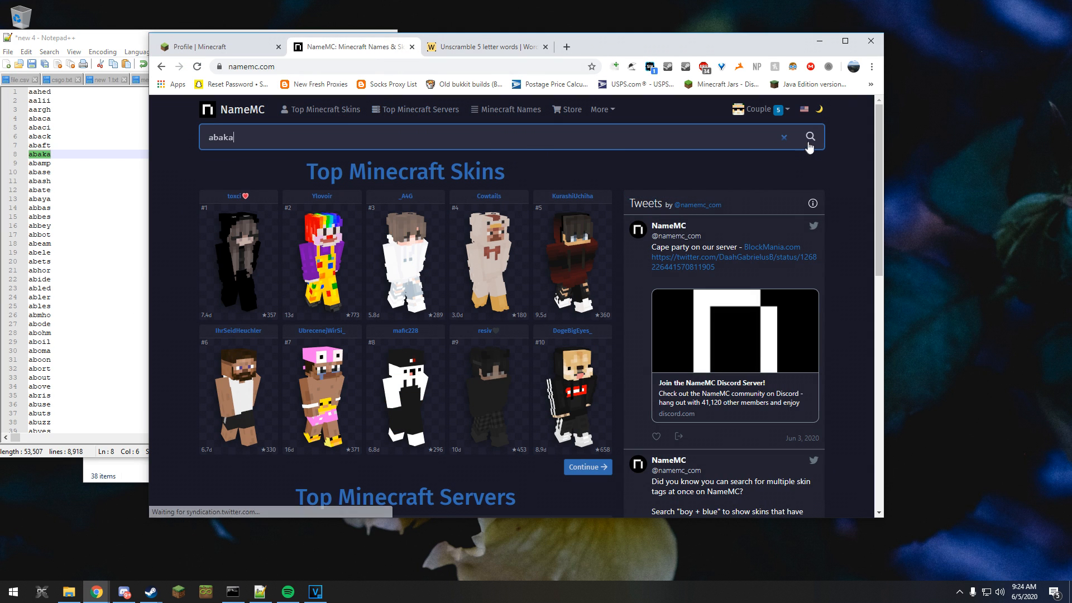
pyautogui.click(811, 136)
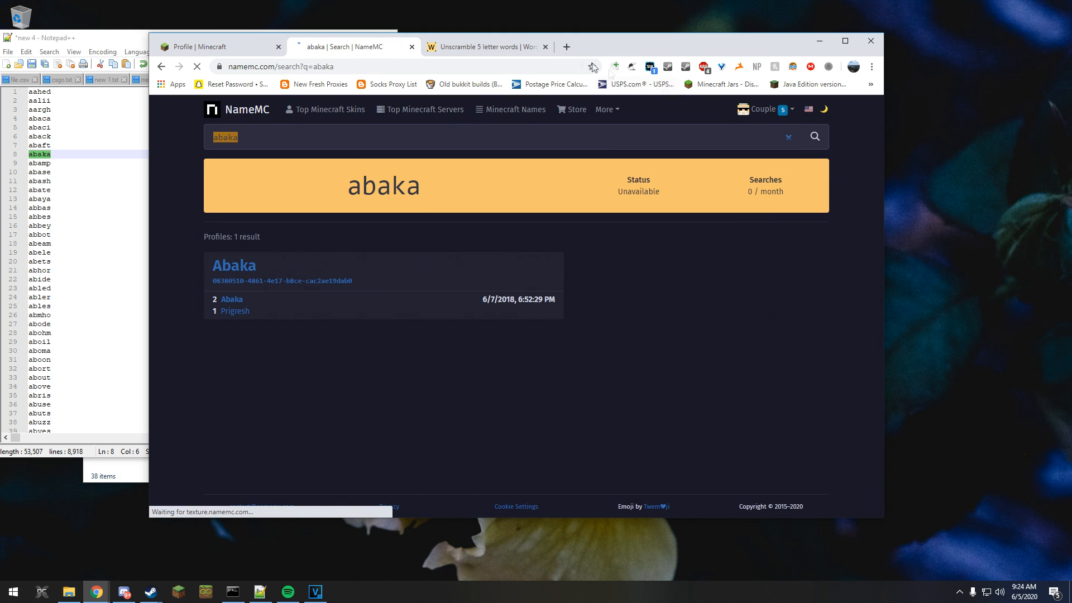
pyautogui.click(75, 41)
pyautogui.moveTo(670, 131); pyautogui.dragTo(498, 150)
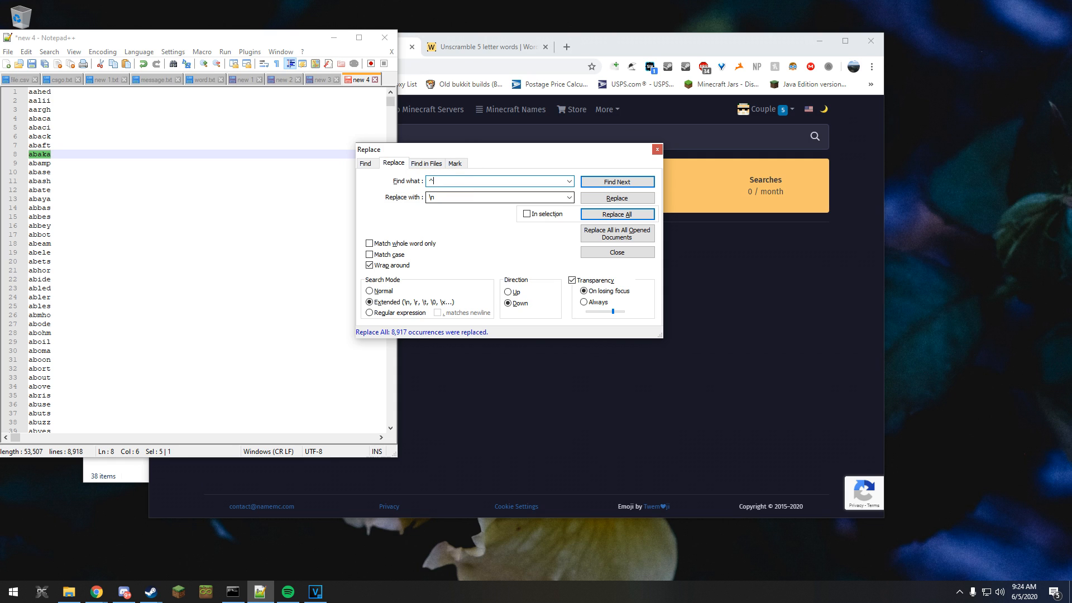
# - Regex-replace '^' with the api.mojang.com profiles URL so all 8,918 lines become profile URLs
pyautogui.moveTo(449, 197); pyautogui.dragTo(428, 198)
pyautogui.click(569, 197)
pyautogui.click(486, 208)
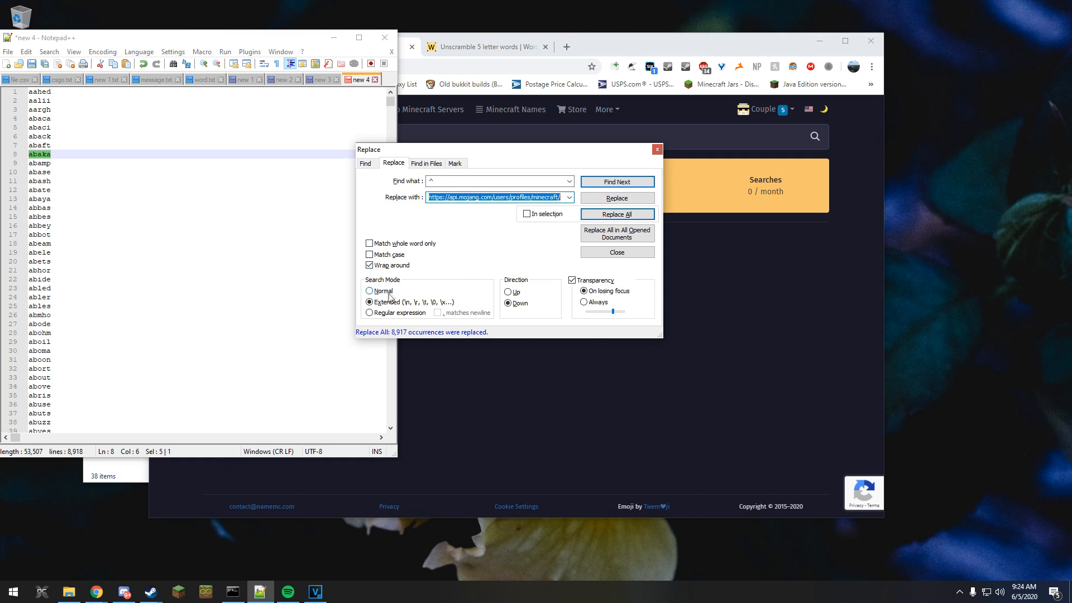
pyautogui.click(370, 312)
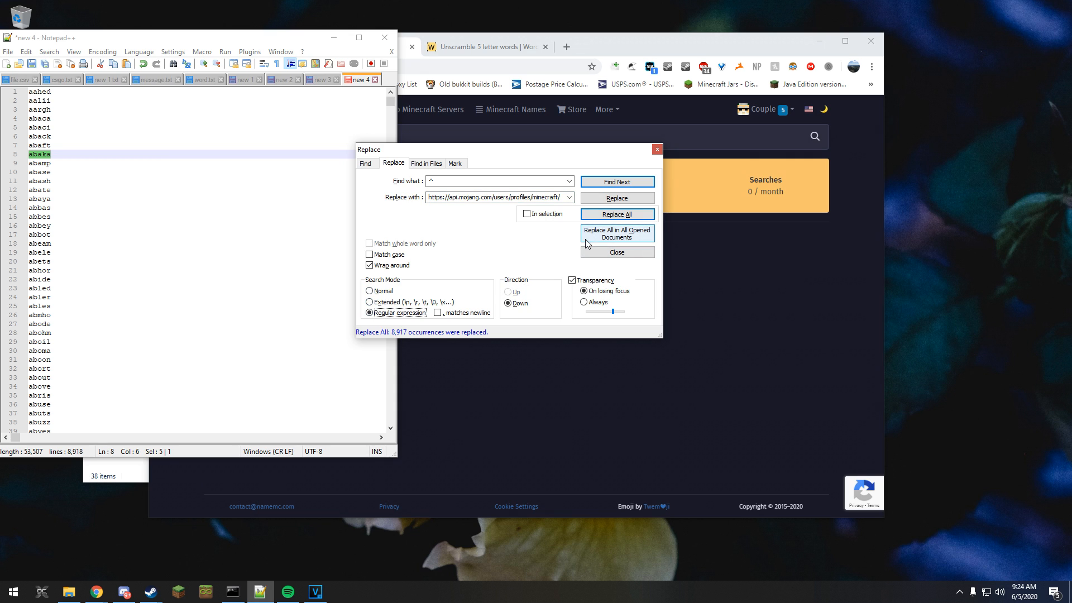
pyautogui.click(617, 215)
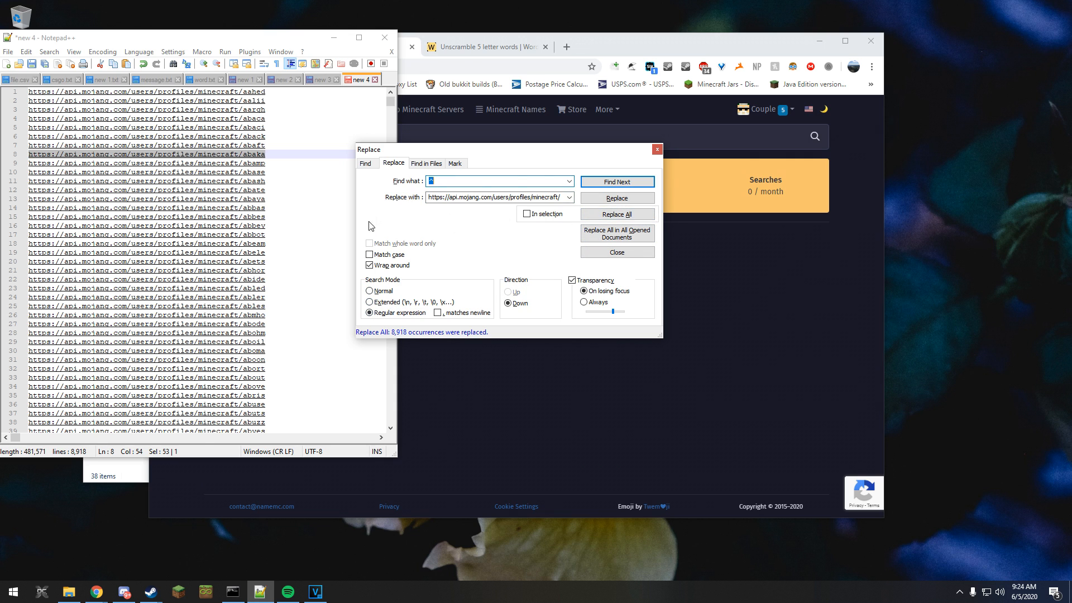
pyautogui.click(657, 151)
# - Select and copy the first batch of Mojang profile URL lines in Notepad++
pyautogui.click(307, 119)
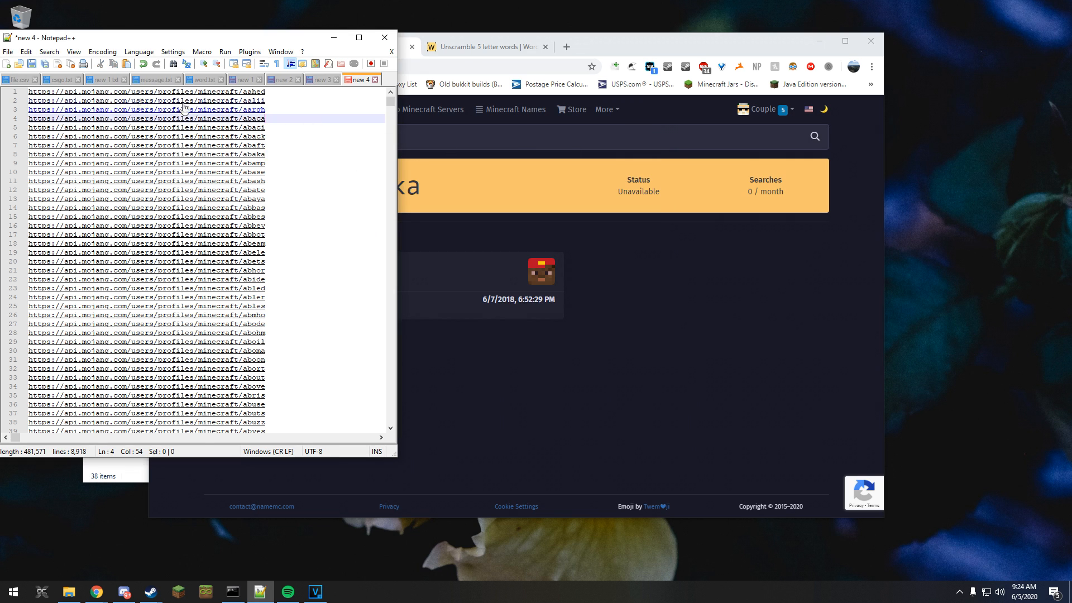
pyautogui.moveTo(31, 92); pyautogui.dragTo(323, 330)
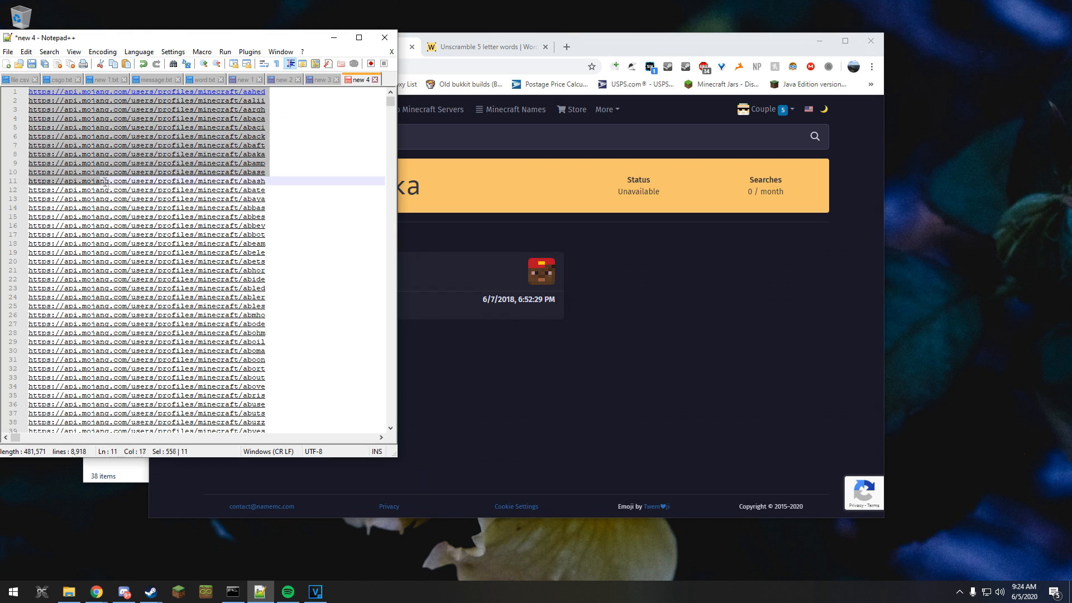
pyautogui.moveTo(324, 331); pyautogui.dragTo(324, 369)
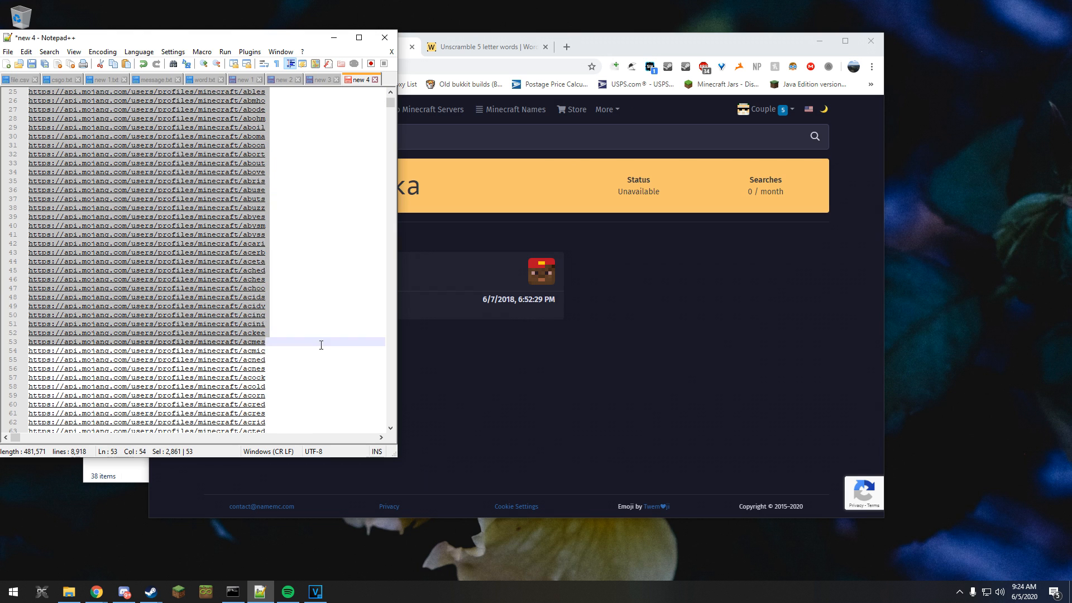
pyautogui.moveTo(390, 103); pyautogui.dragTo(390, 237)
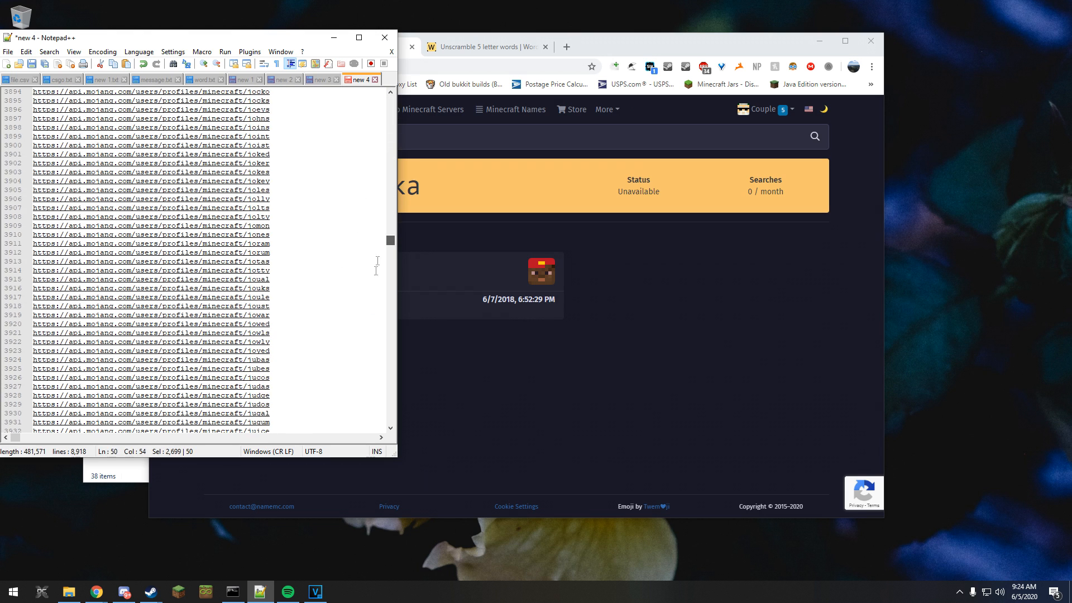
pyautogui.keyDown('shift'); pyautogui.click(276, 218); pyautogui.keyUp('shift')
pyautogui.scroll(3, 168, 251)
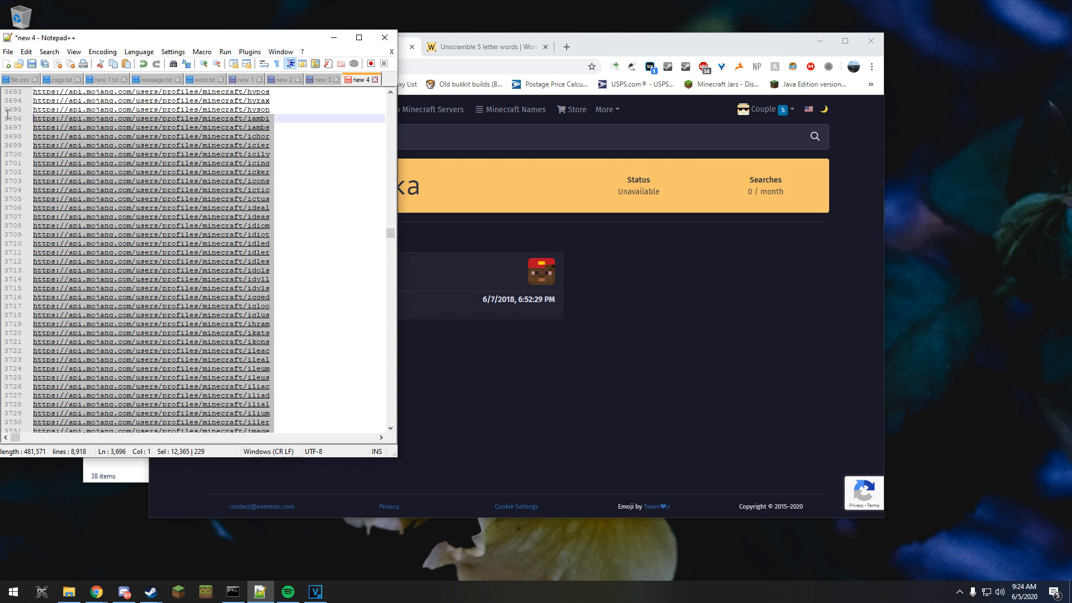
pyautogui.keyDown('shift'); pyautogui.click(98, 110); pyautogui.keyUp('shift')
# - Bring Chrome forward, close the word-unscrambler tab and maximise the window
pyautogui.moveTo(607, 57); pyautogui.dragTo(585, 55)
pyautogui.click(524, 43)
pyautogui.doubleClick(561, 36)
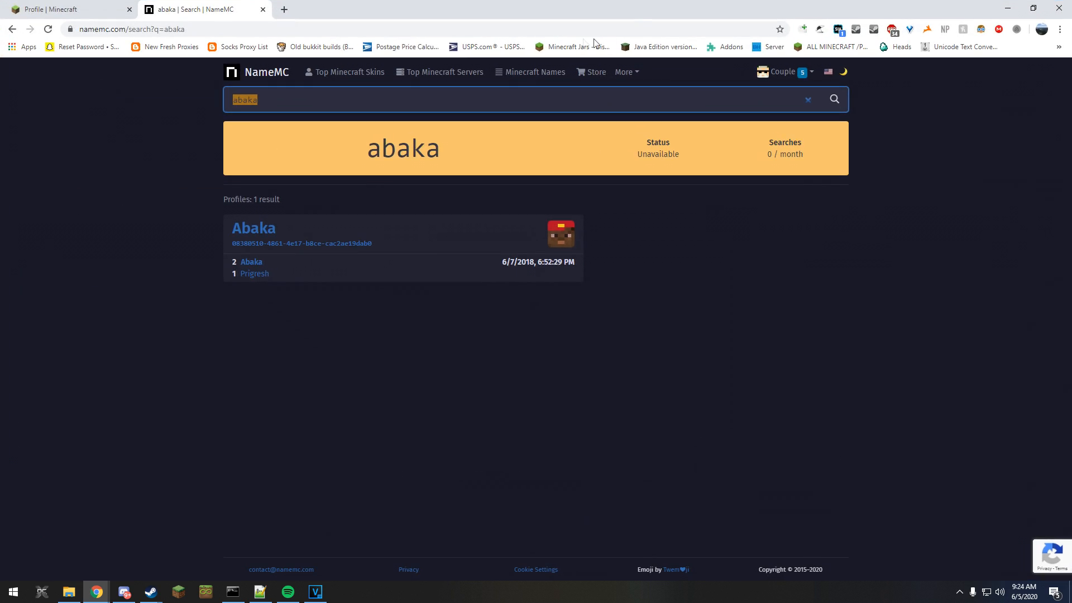
# - Load the copied Mojang profile URLs into Open Multiple URLs, replacing the old list, and open them all
pyautogui.click(803, 30)
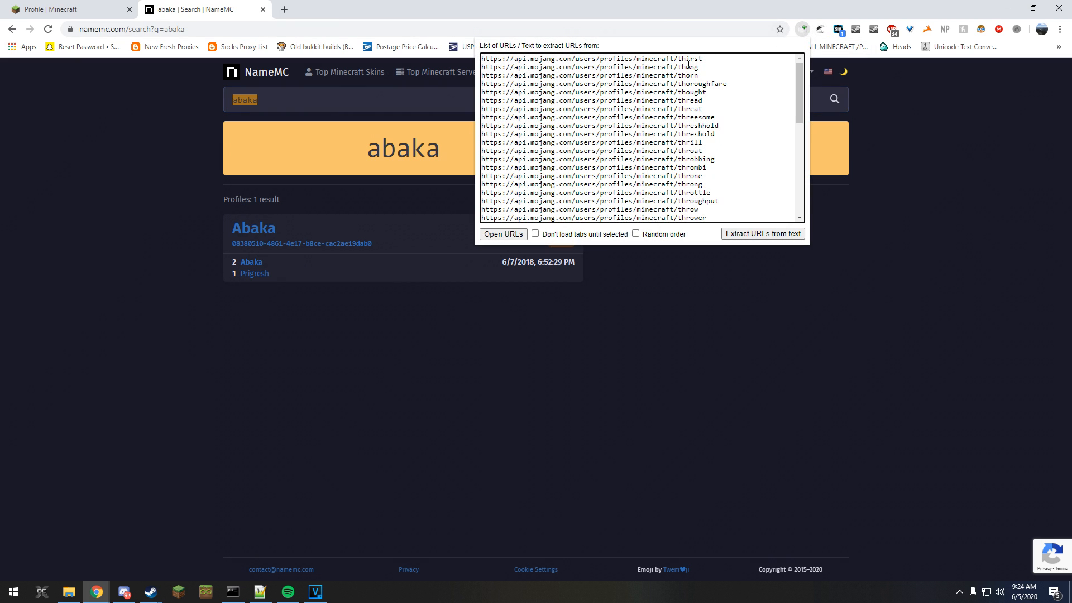
pyautogui.click(607, 84)
pyautogui.hotkey('ctrl', 'a')
pyautogui.press('BackSpace')
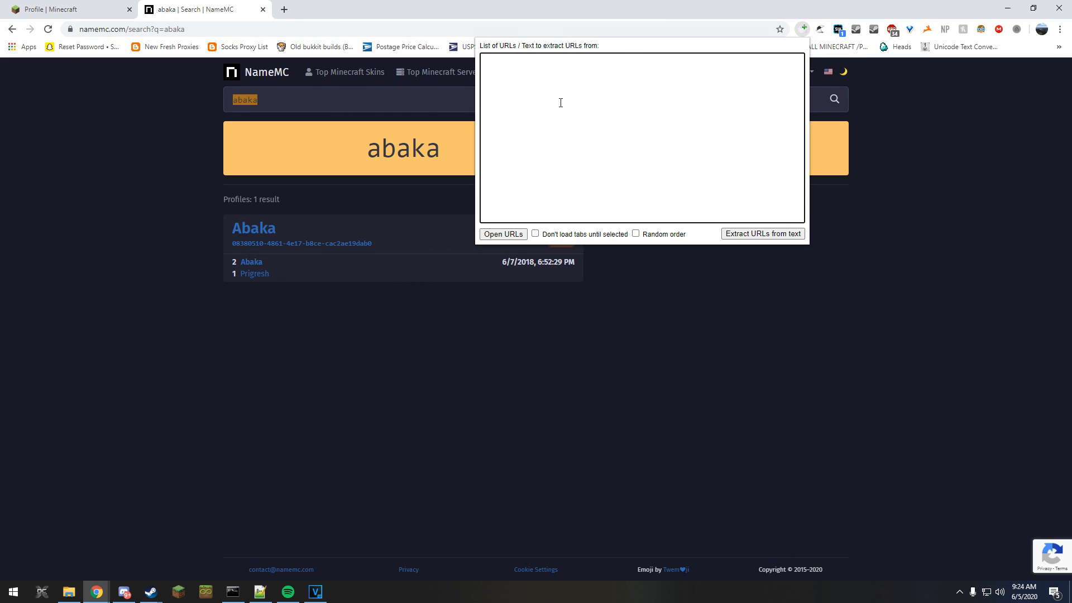
pyautogui.hotkey('ctrl', 'v')
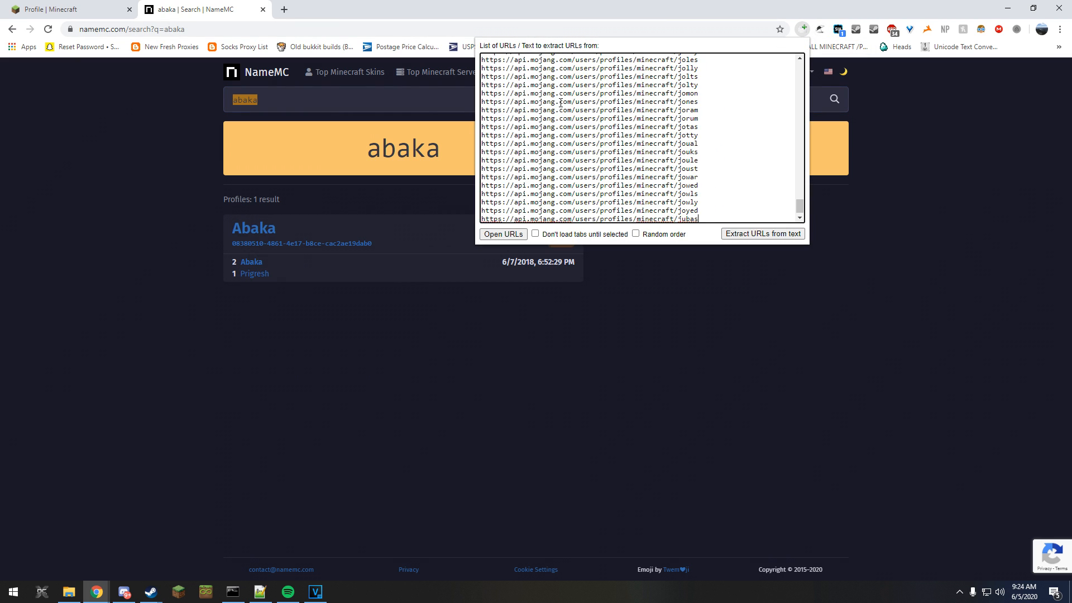
pyautogui.scroll(5, 671, 120)
pyautogui.scroll(5, 671, 120)
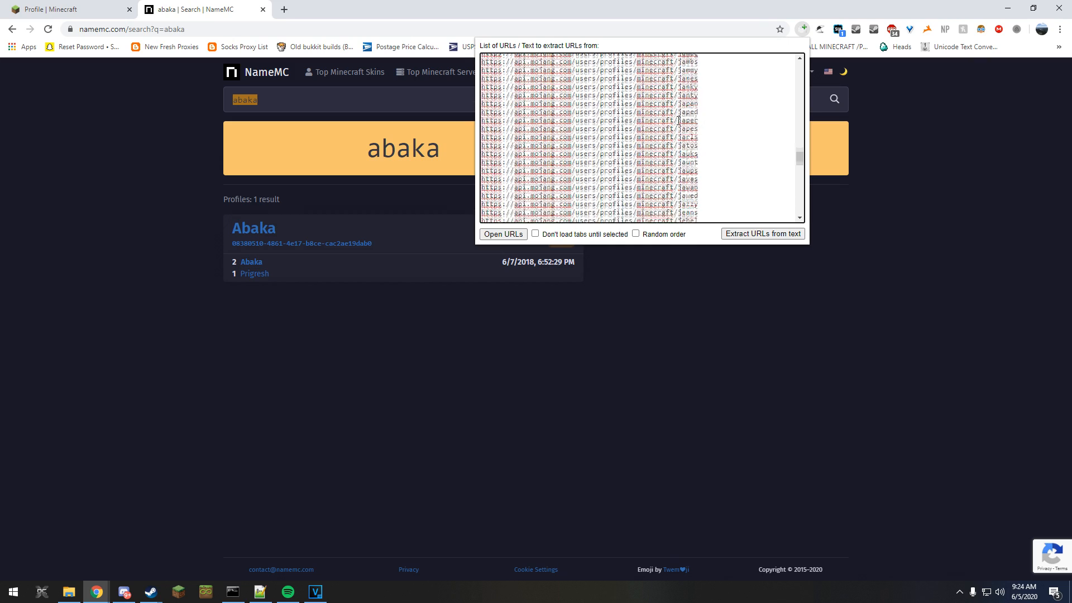
pyautogui.scroll(5, 670, 120)
pyautogui.scroll(5, 678, 120)
pyautogui.scroll(5, 678, 120)
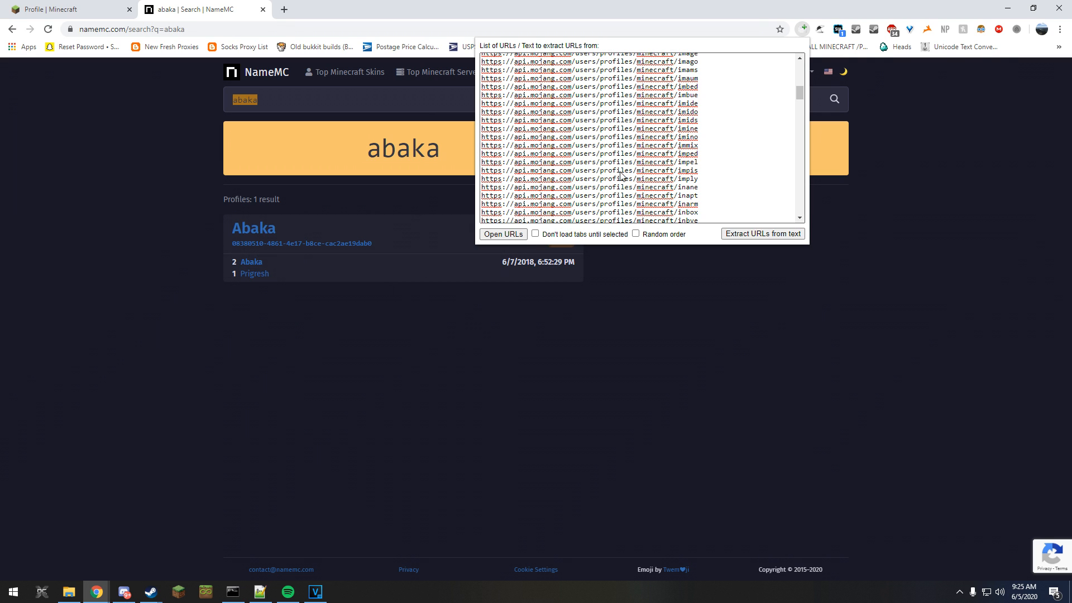
pyautogui.scroll(5, 631, 173)
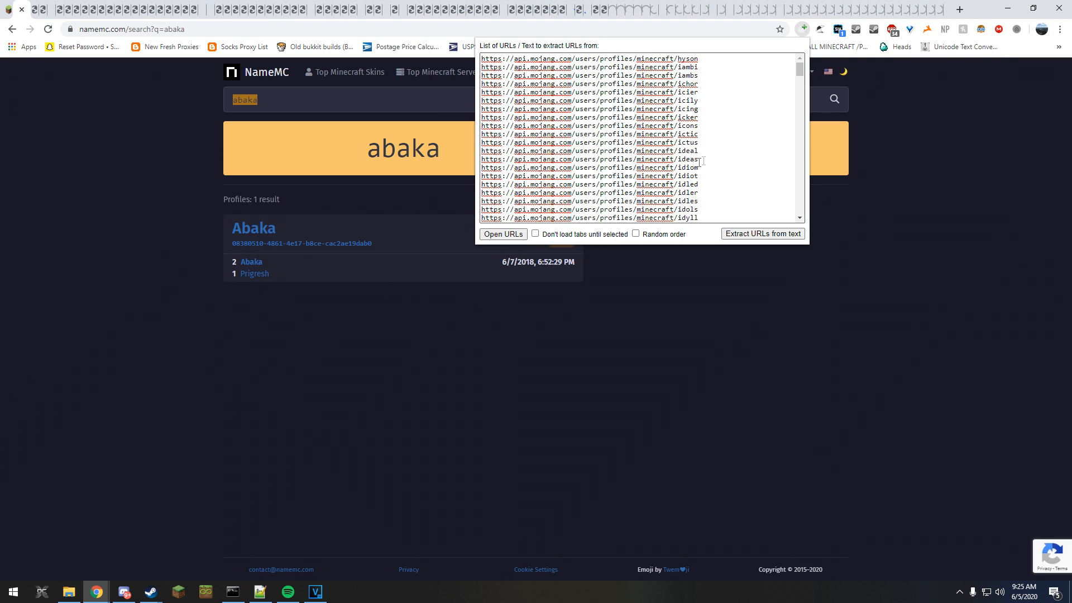
pyautogui.click(947, 195)
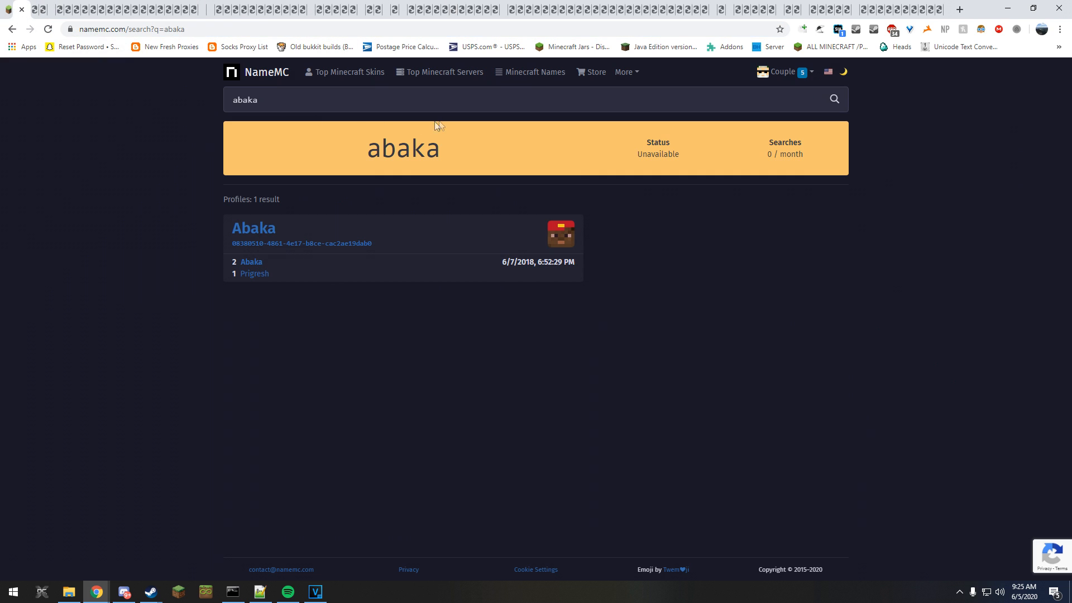
# - Search NameMC for iambs, which shows as available with zero profiles
pyautogui.hotkey('ctrl', 'a')
pyautogui.write('iambs')
pyautogui.click(835, 99)
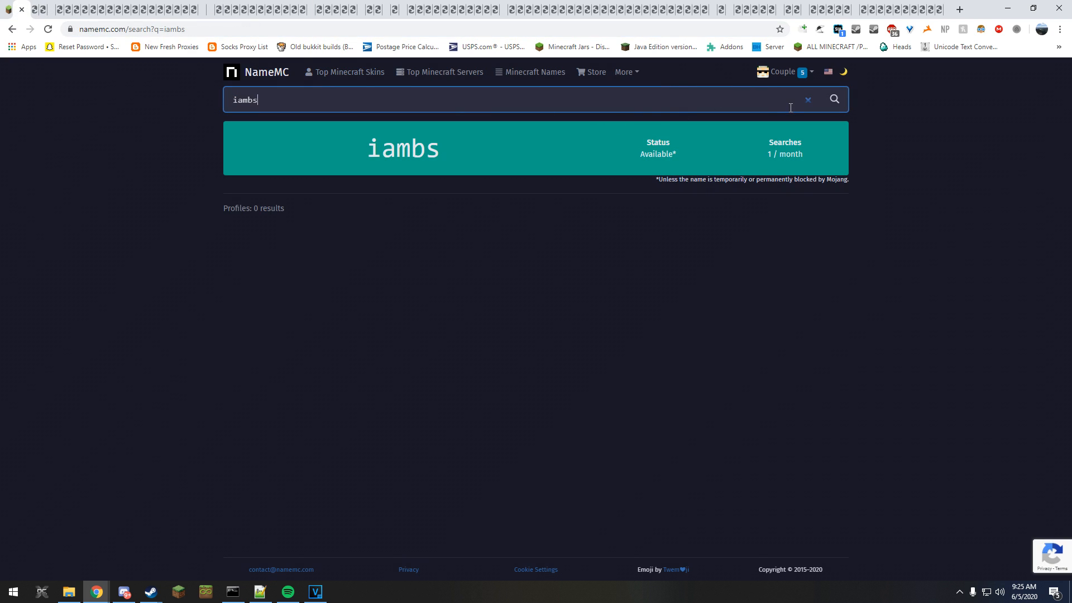
# - Check ilial and inner on NameMC, noting the time before inner frees up
pyautogui.hotkey('ctrl', 'v')
pyautogui.click(834, 101)
pyautogui.tripleClick(251, 100)
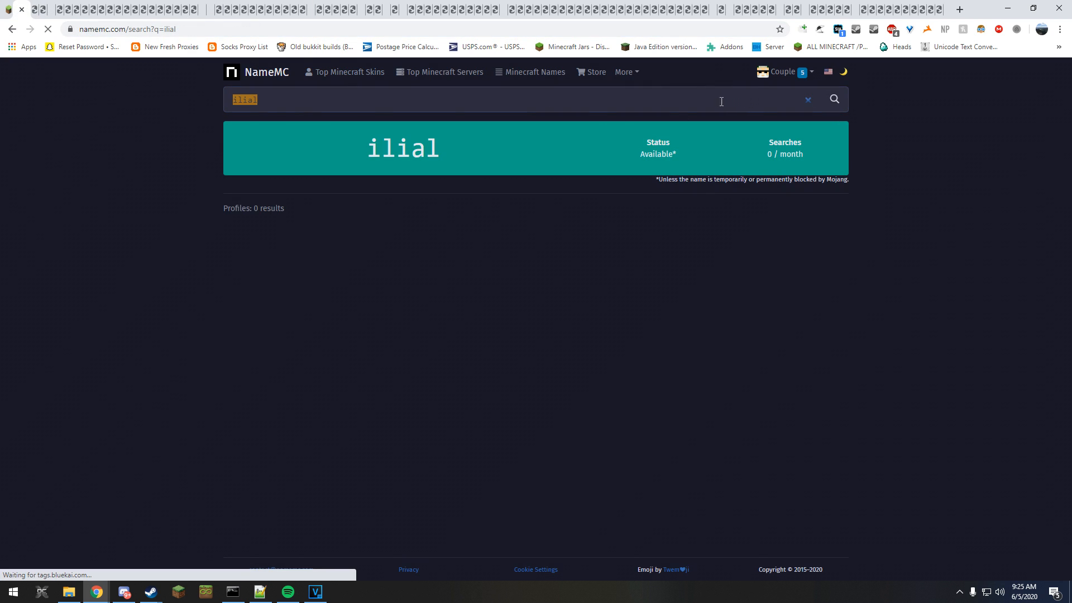
pyautogui.click(206, 9)
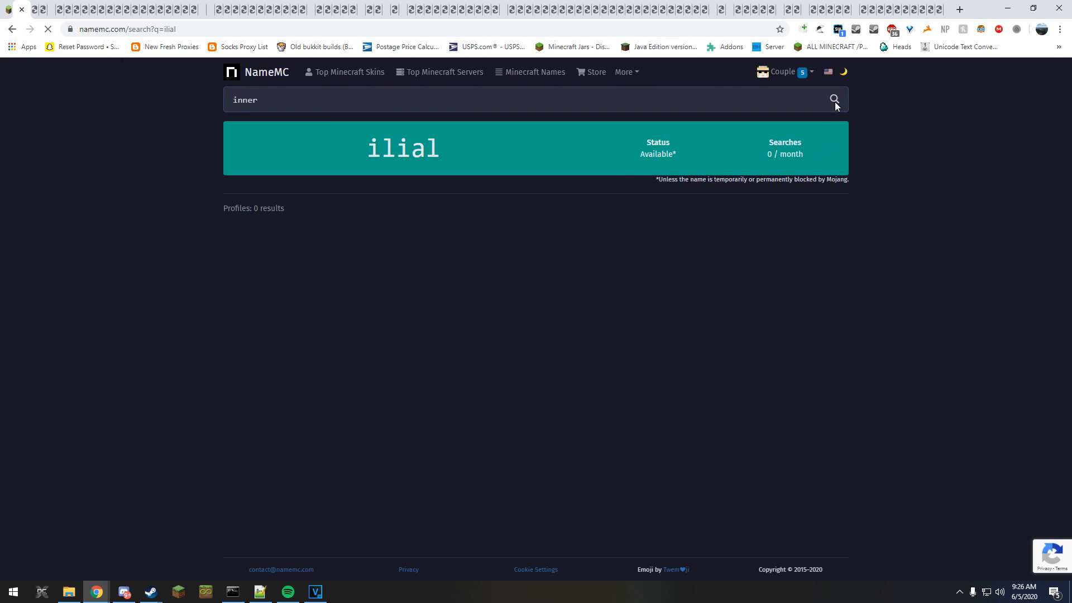
pyautogui.click(835, 101)
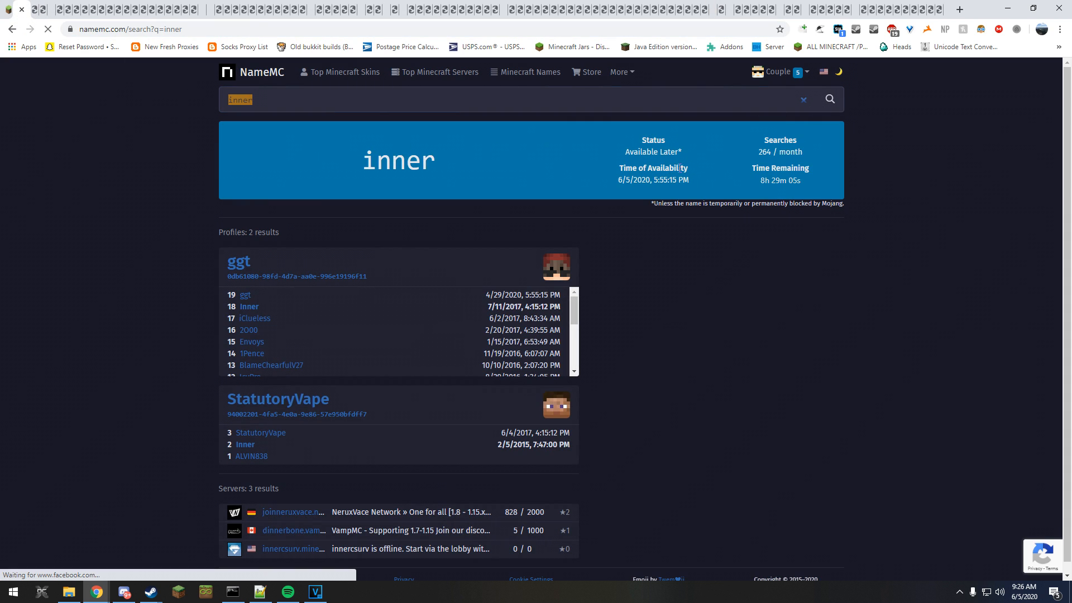
pyautogui.moveTo(761, 181); pyautogui.dragTo(791, 181)
pyautogui.click(763, 169)
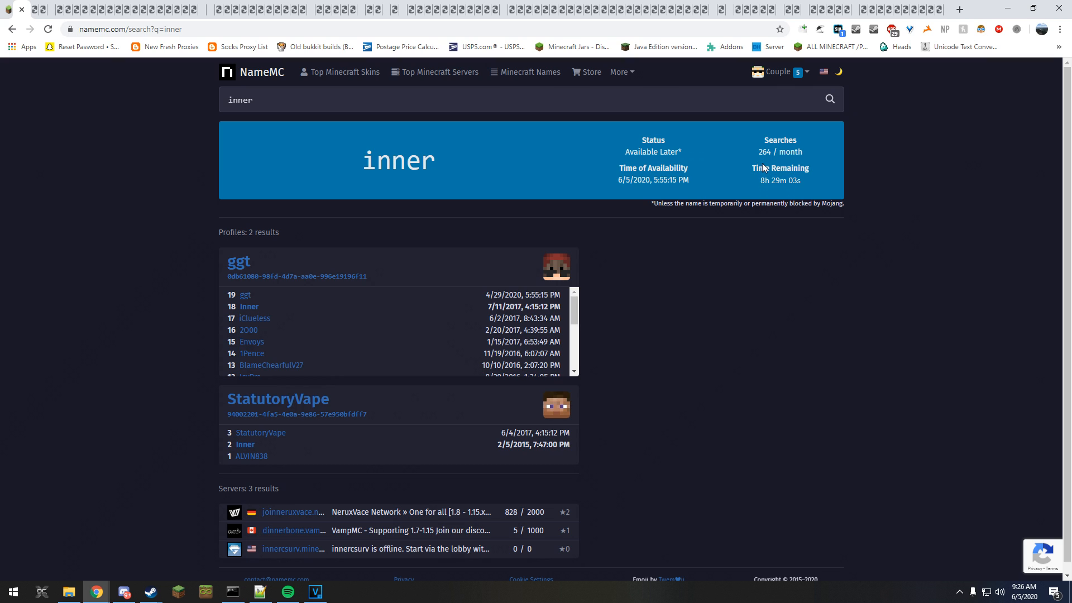
# - Review more Mojang API tabs, look up inbye on NameMC, then start a blank Notepad++ document
pyautogui.click(710, 10)
pyautogui.click(726, 9)
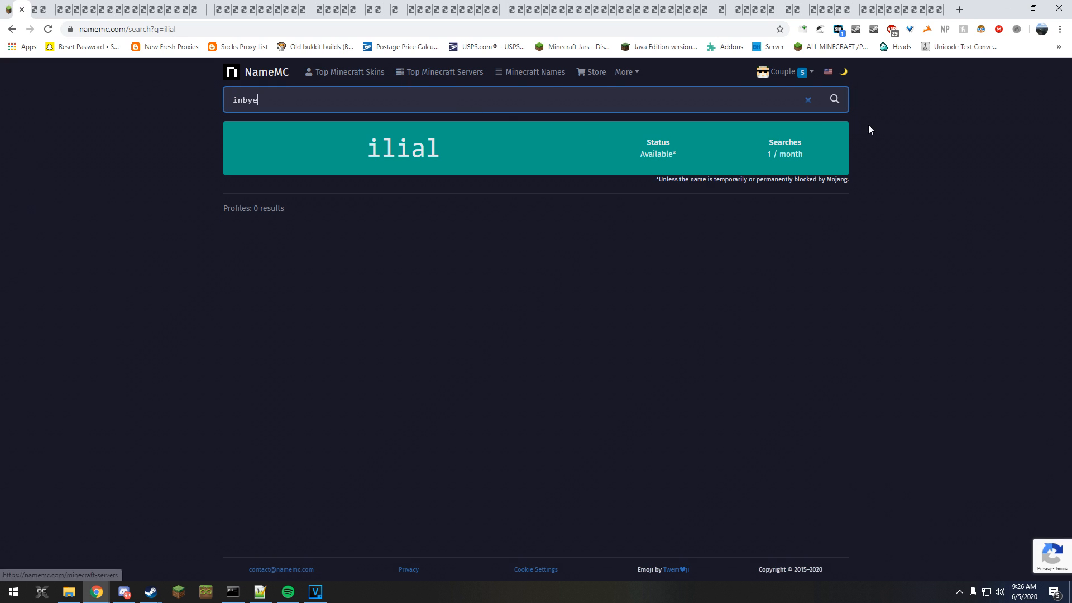
pyautogui.click(835, 100)
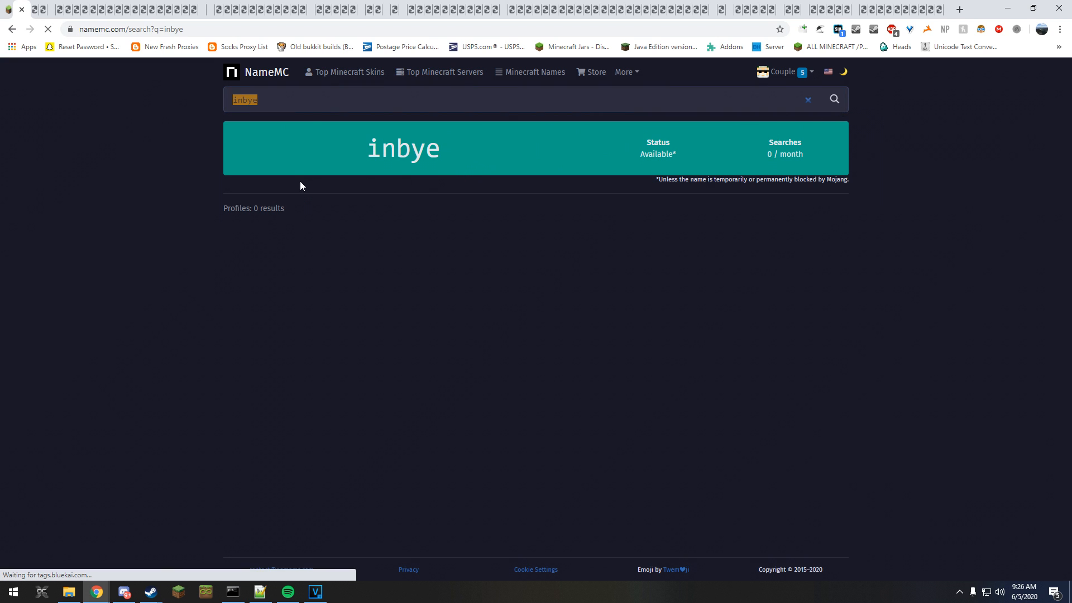
pyautogui.click(260, 592)
pyautogui.hotkey('ctrl', 'n')
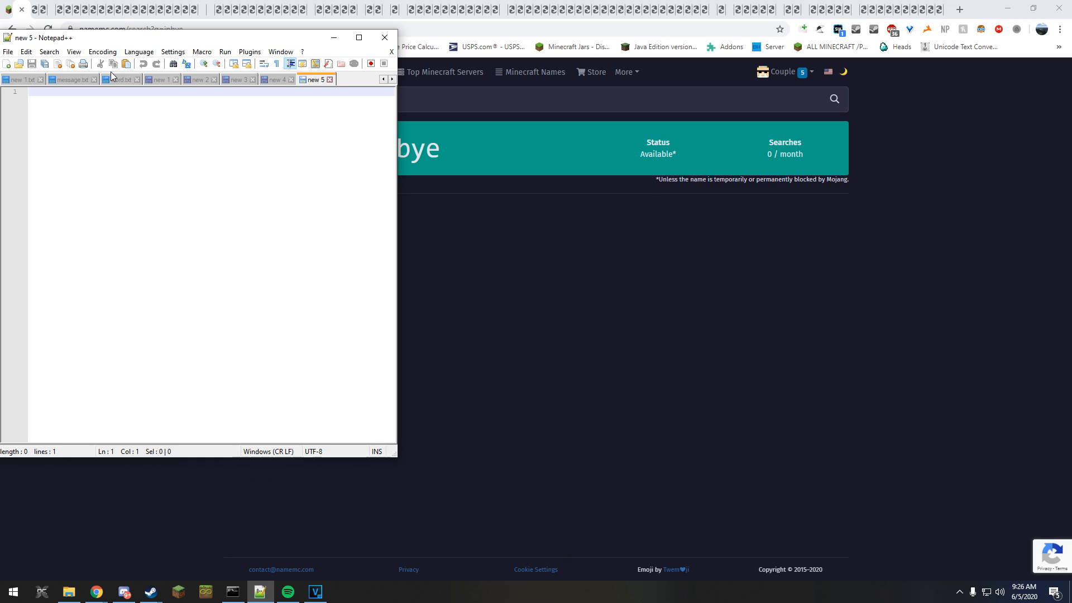
# - Confirm the Replace settings still use regular-expression matching, then return to the NameMC 'inbye' result
pyautogui.hotkey('ctrl', 'f')
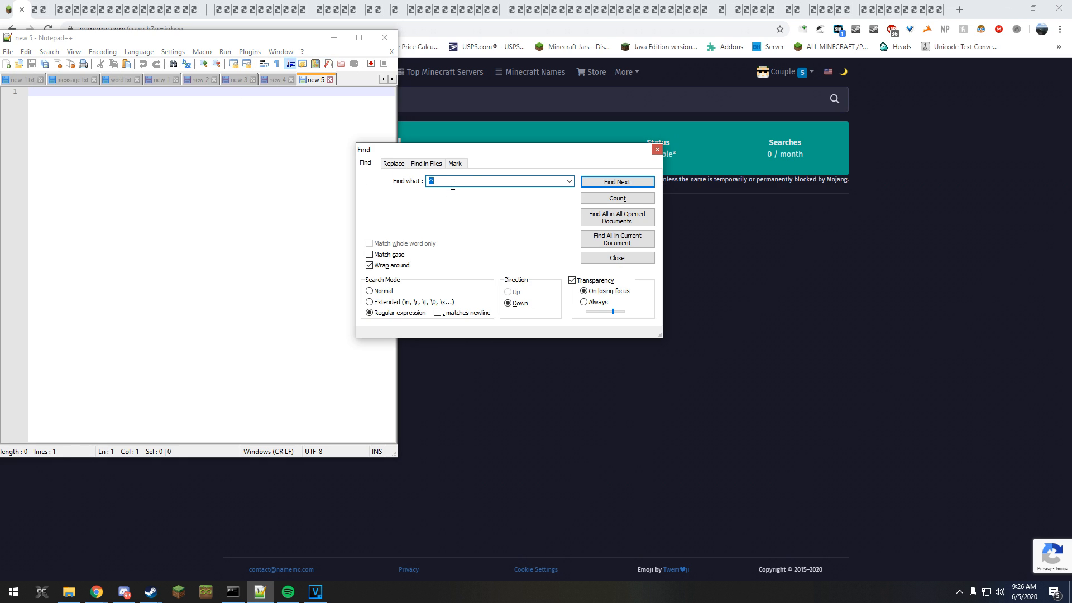
pyautogui.click(394, 163)
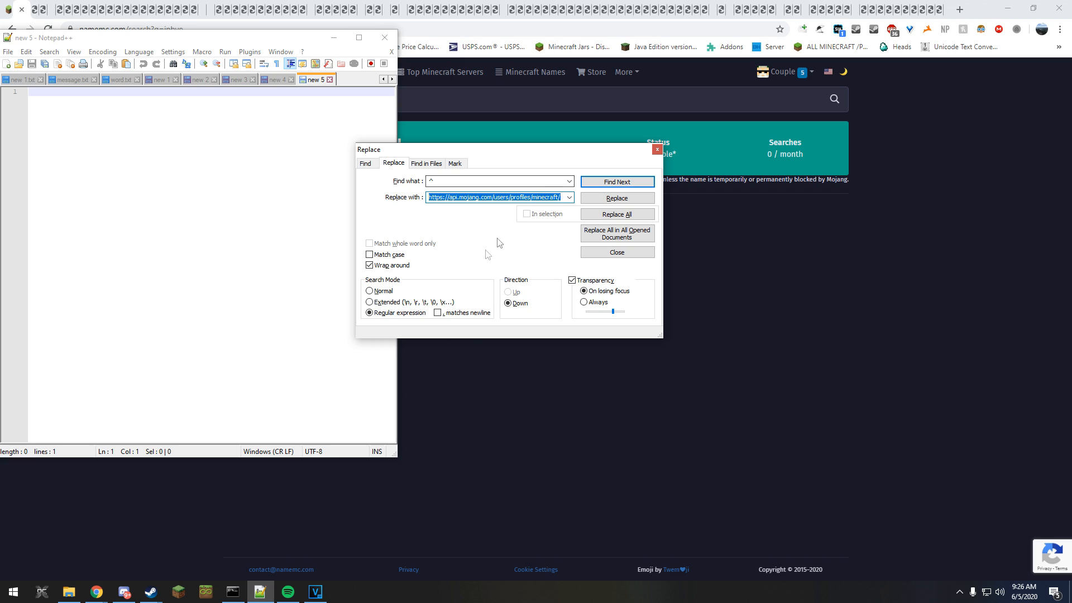
pyautogui.click(394, 312)
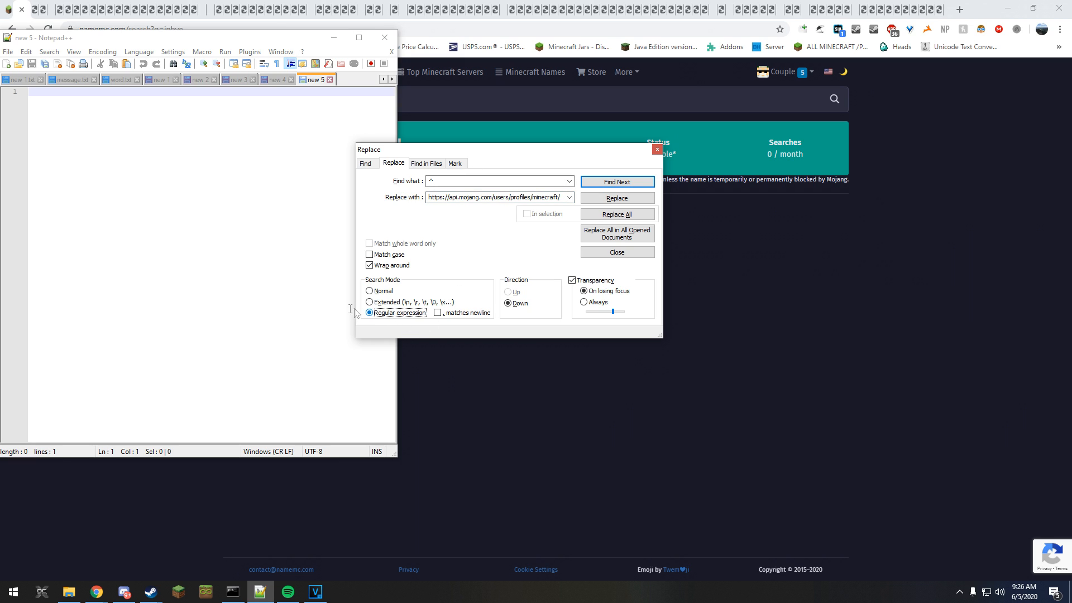
pyautogui.click(657, 151)
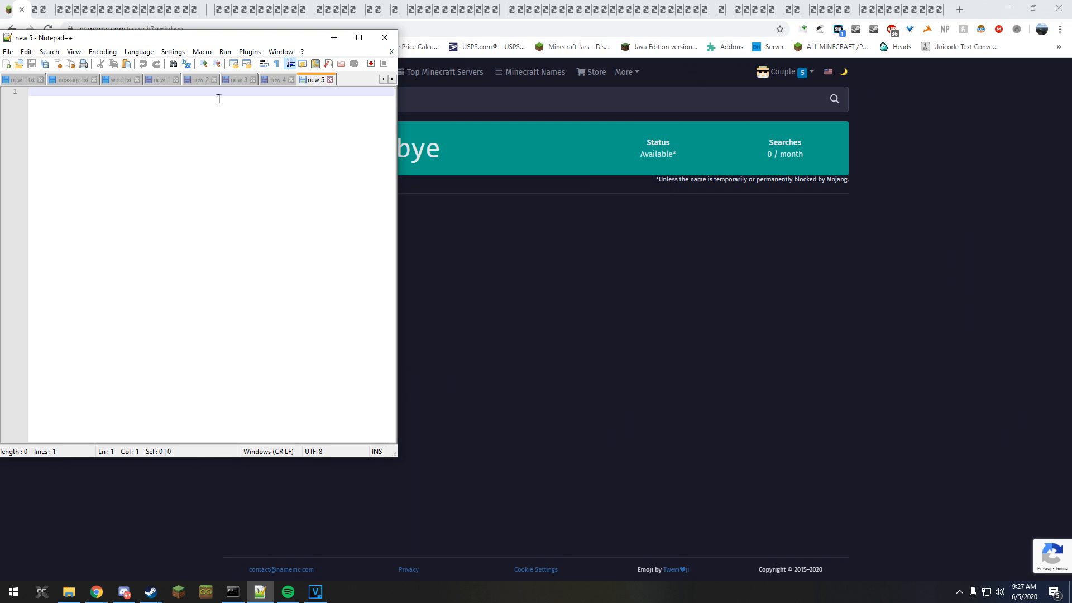
pyautogui.click(544, 271)
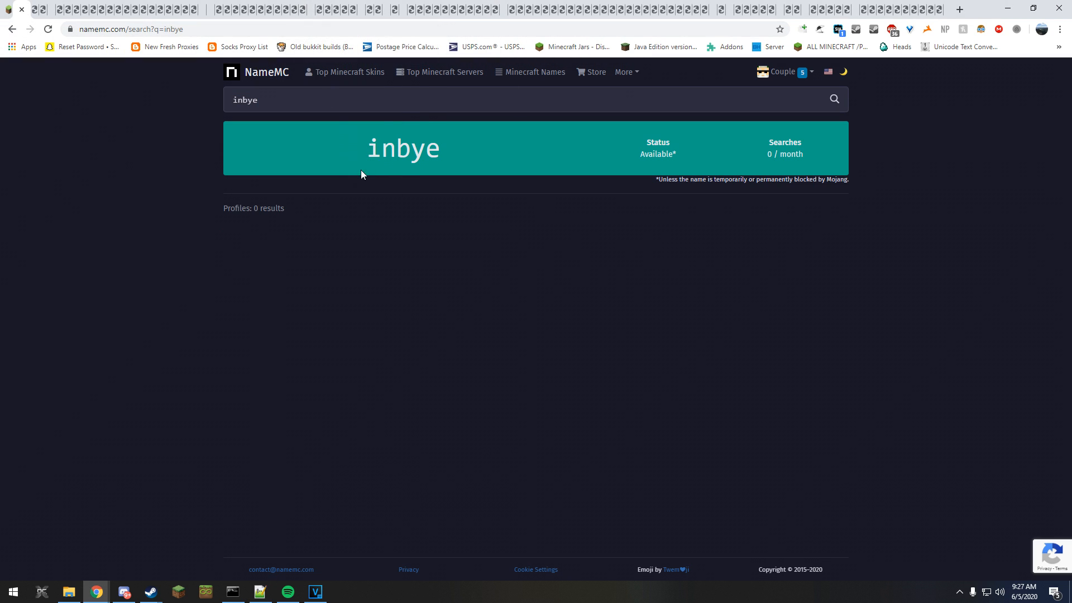
# - Copy 'inbye' from NameMC and submit it as the new Minecraft.net profile name
pyautogui.doubleClick(403, 149)
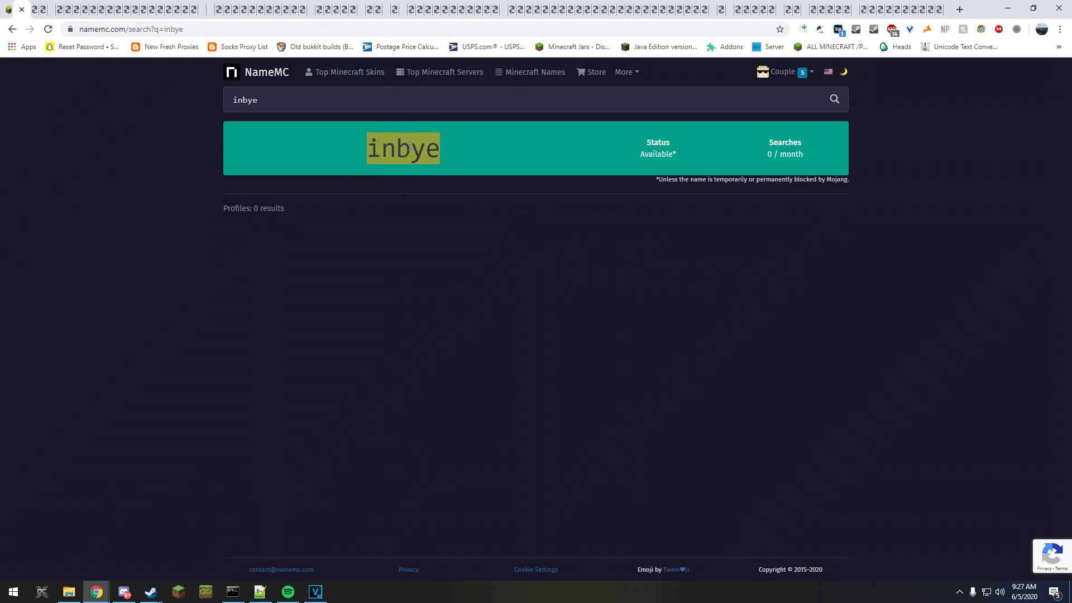
pyautogui.click(31, 10)
pyautogui.hotkey('ctrl', 'v')
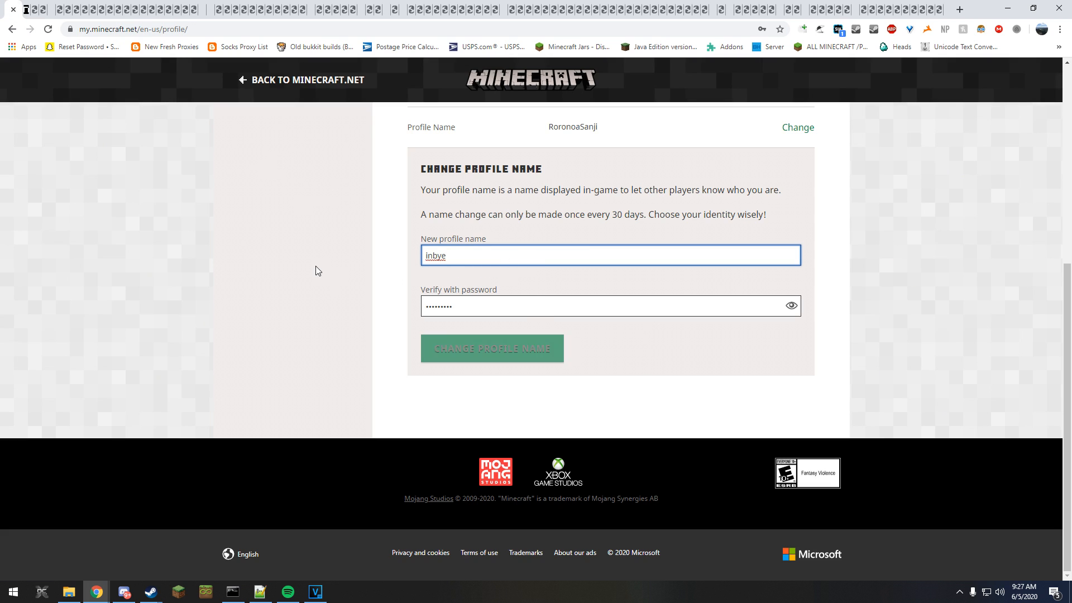
pyautogui.click(316, 266)
pyautogui.click(460, 345)
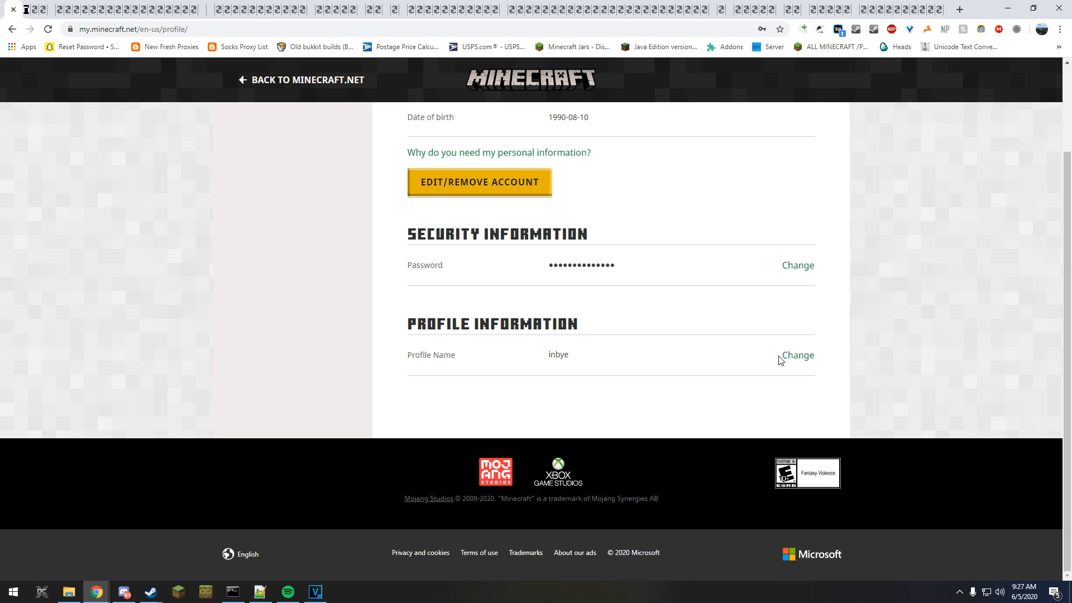